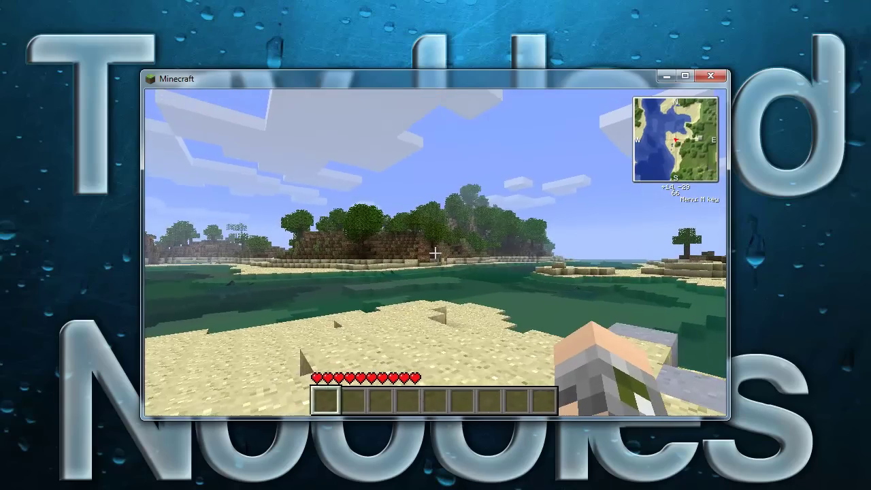
Toggle the debug overlay on and off, walk around the beach world, and bring up the game menu.
key("shift+F3")
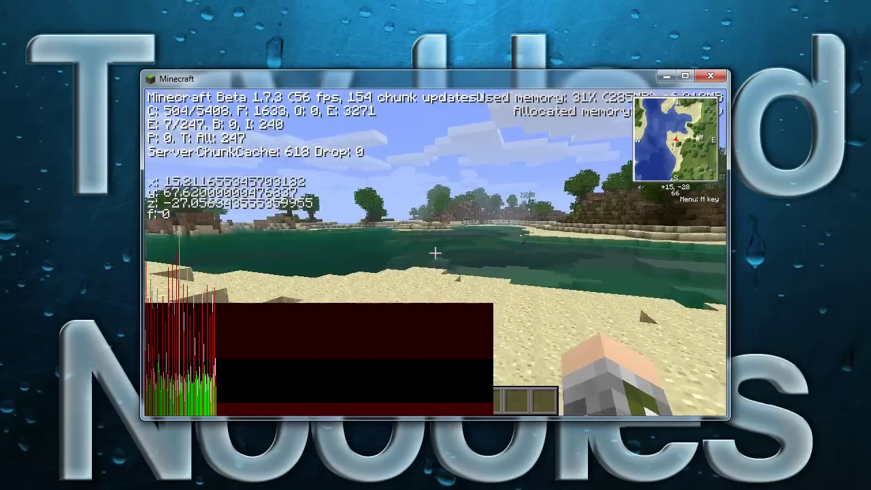
key("F3")
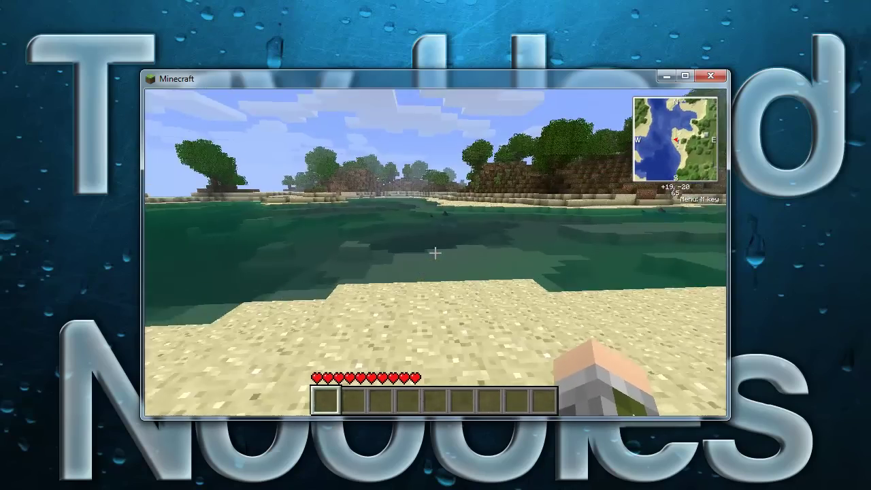
key("w")
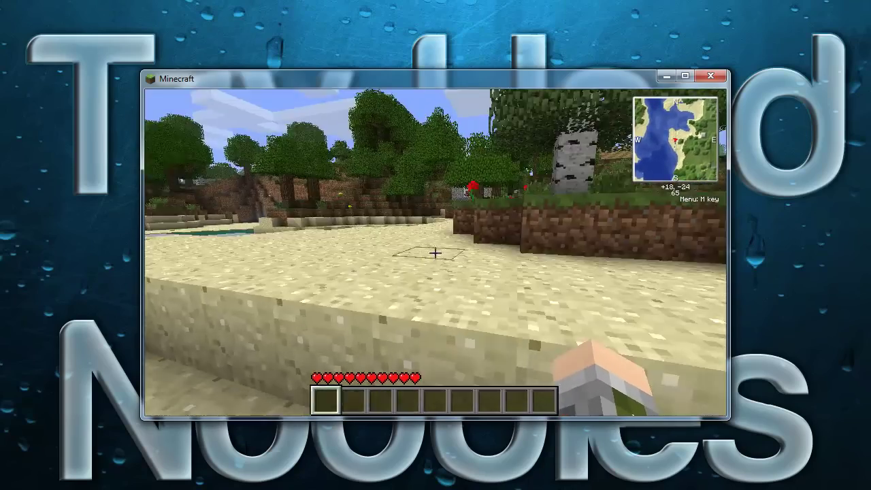
key("w")
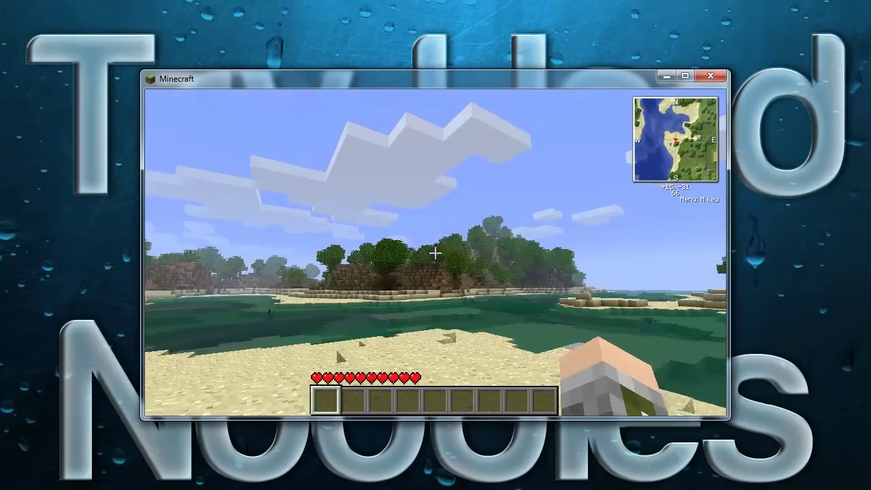
key("w")
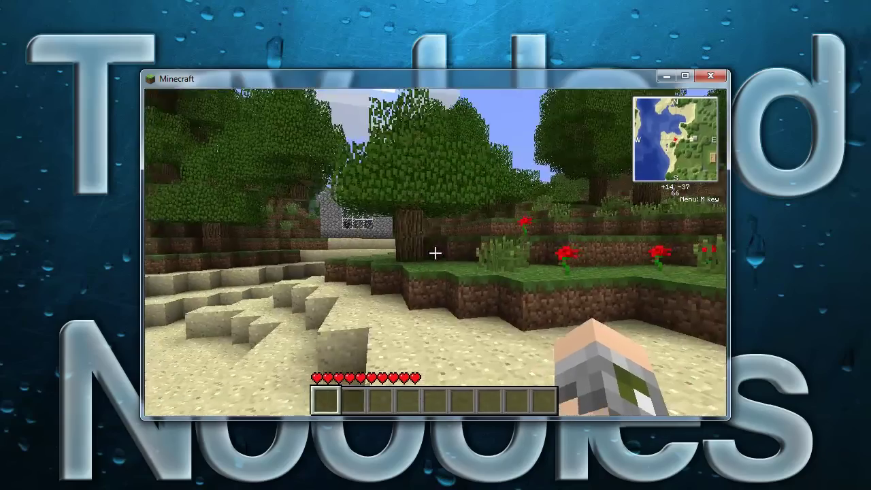
key("w")
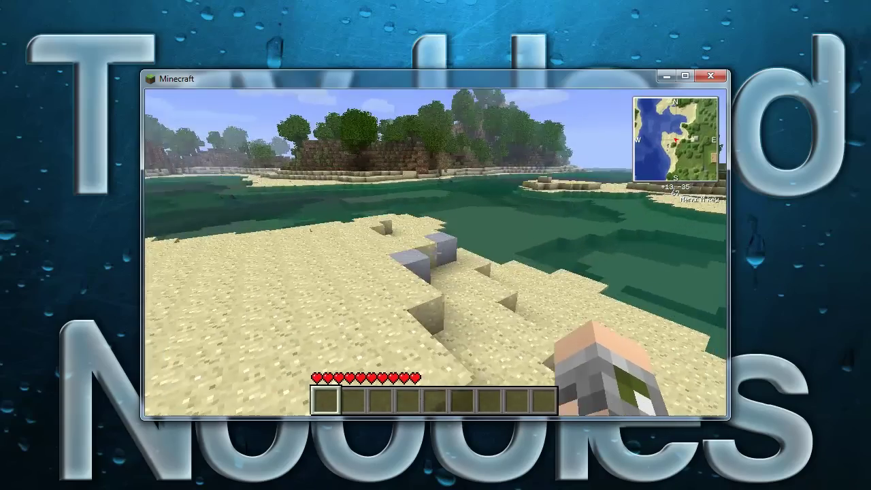
key("w")
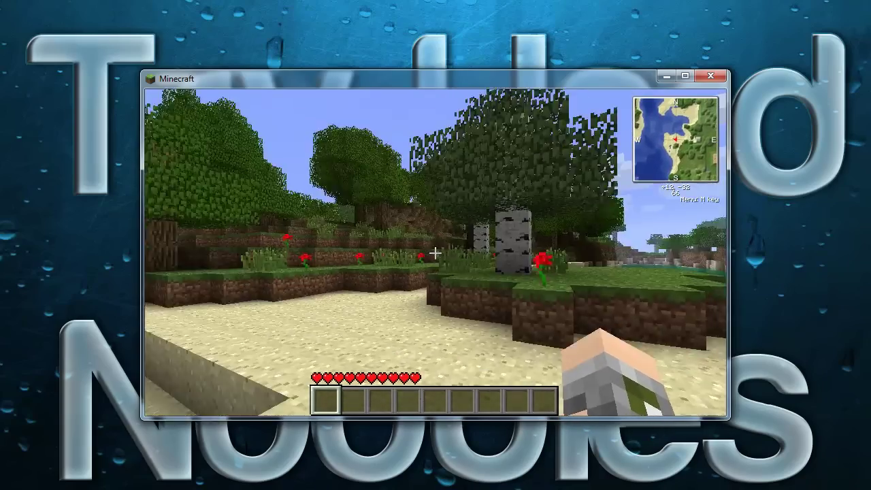
key("Escape")
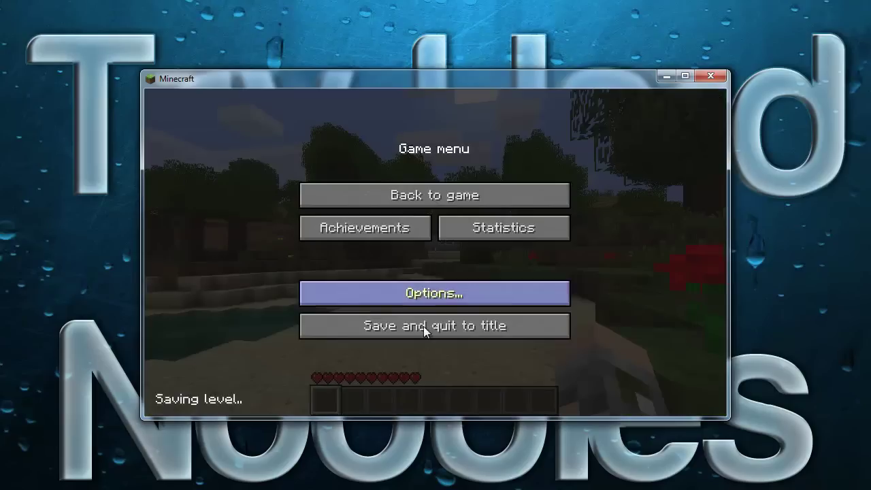
Save and quit the world, close Minecraft, and return to the TooManyItems thread in Firefox.
left_click(423, 325)
left_click(700, 78)
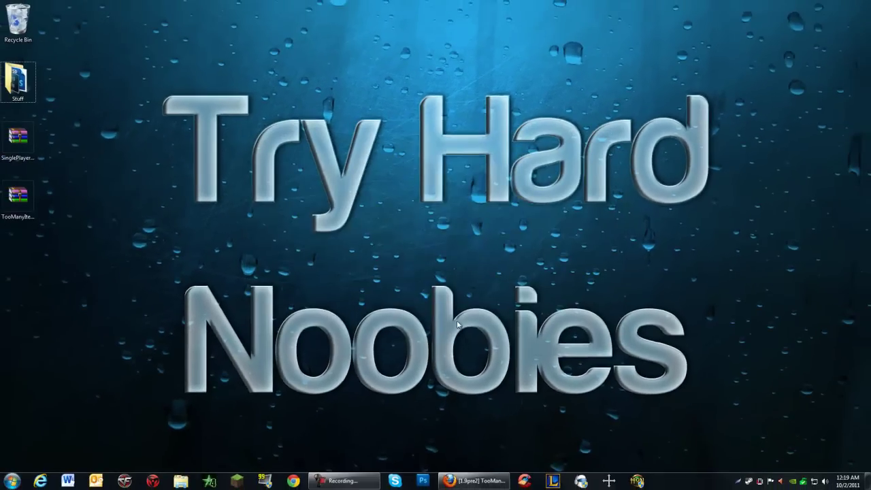
left_click(485, 481)
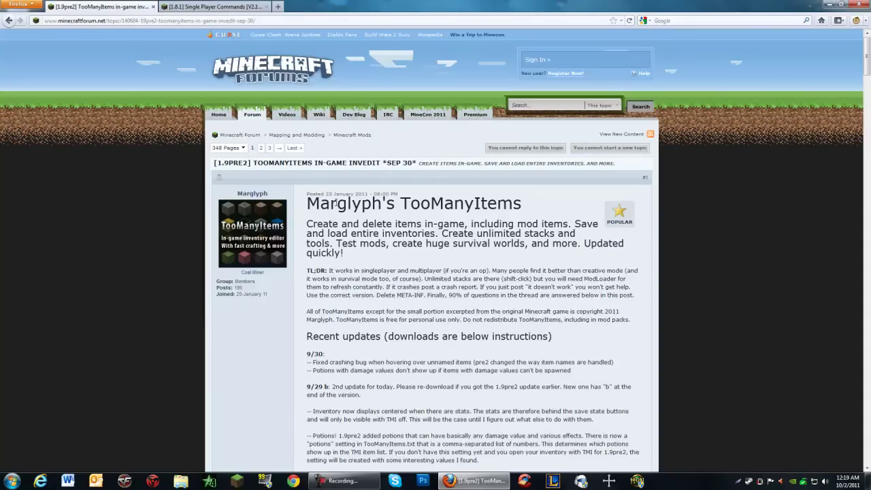
Download the TooManyItems zip for Minecraft 1.7.3/1.7.2/1.7_01.
scroll(175, 265, "down", 15)
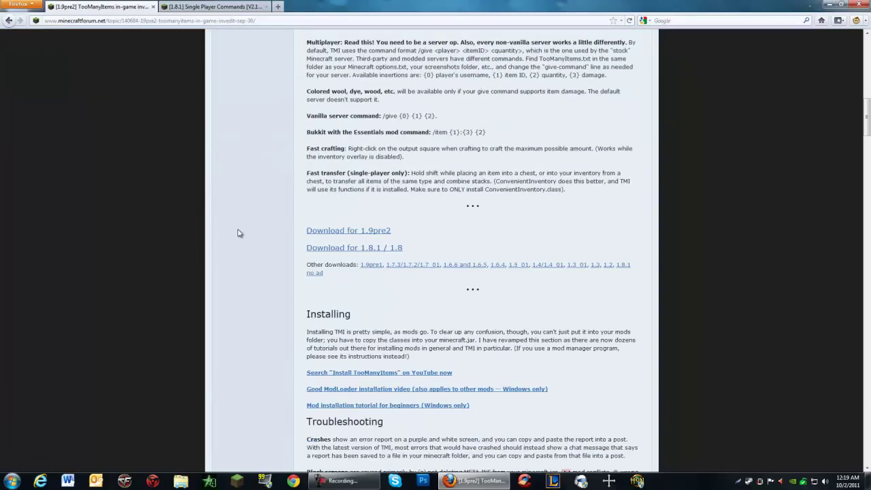
left_click(398, 268)
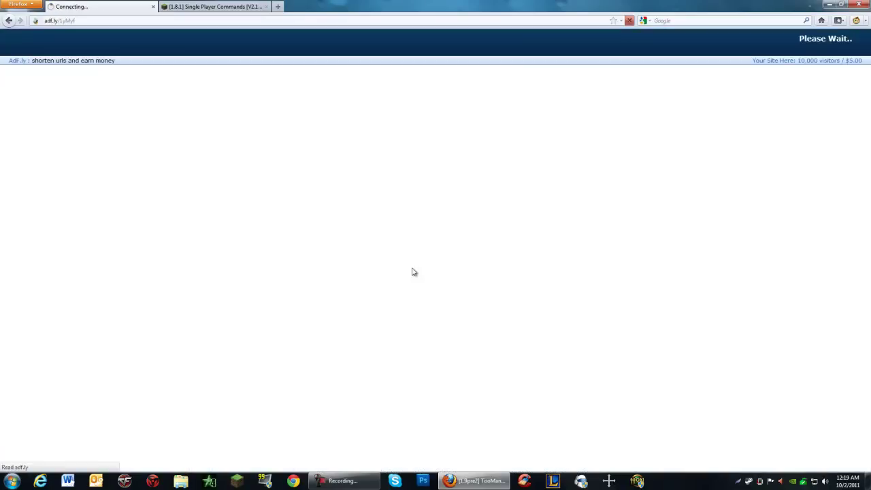
left_click(454, 346)
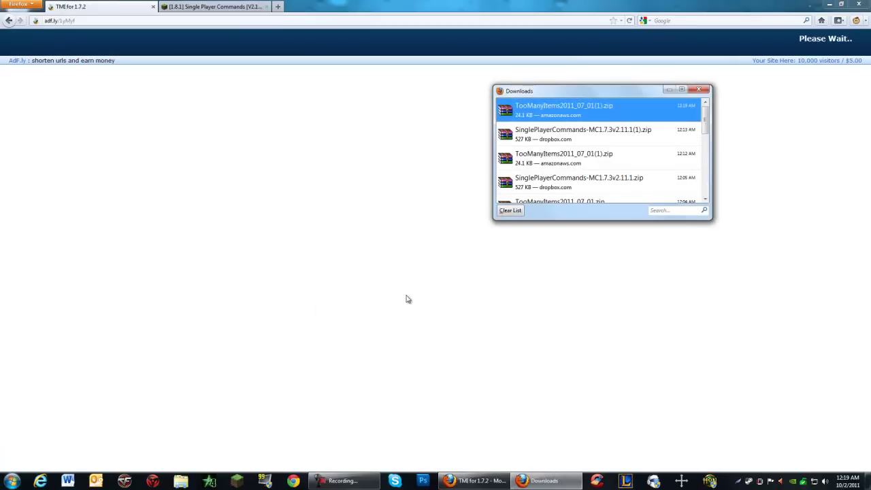
left_click(699, 89)
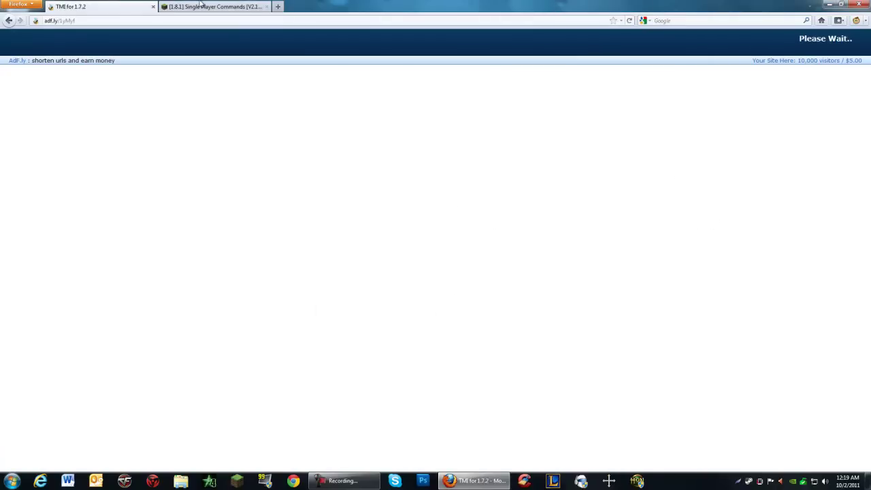
Save the Single Player Commands v2.11.1 manual installer zip for Beta 1.7.3.
left_click(152, 7)
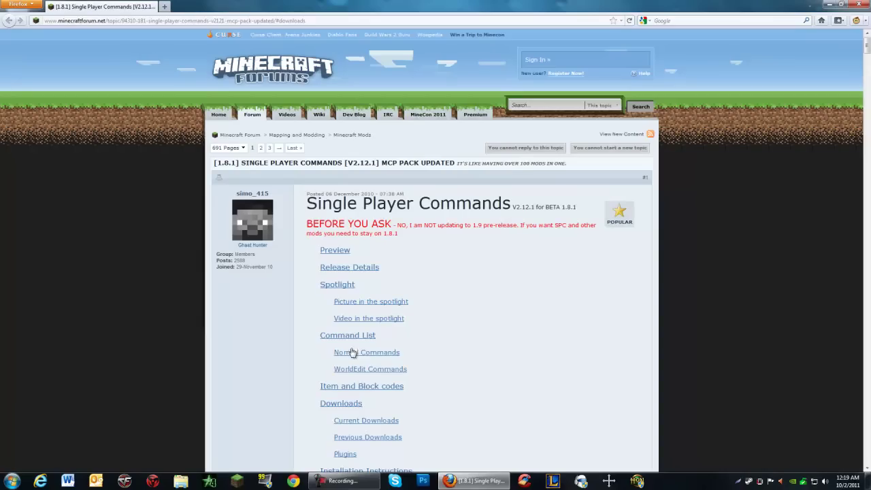
left_click(341, 409)
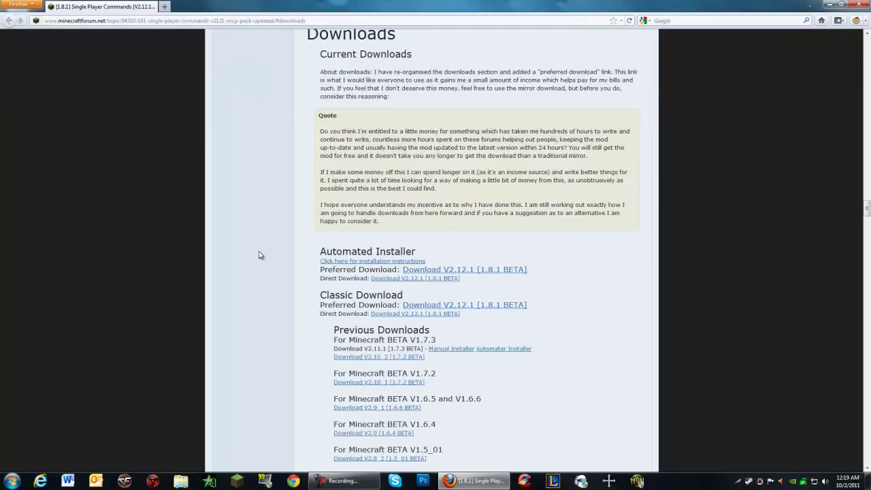
scroll(272, 252, "down", 3)
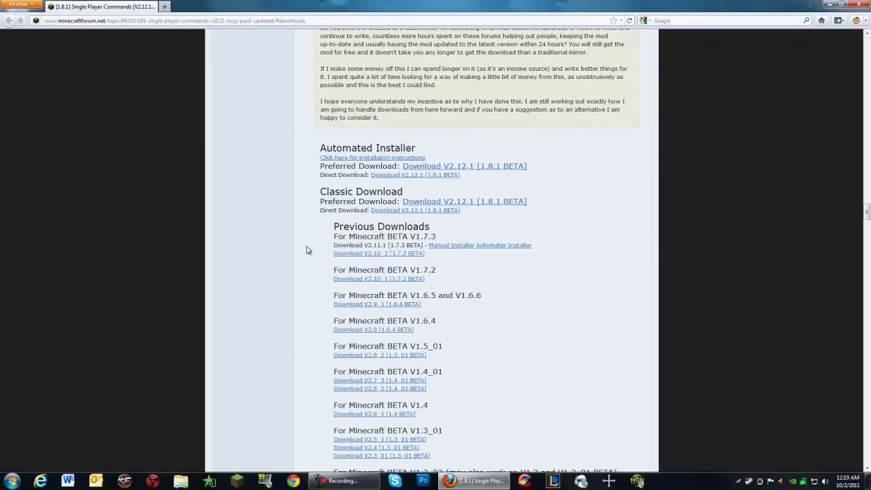
left_click(435, 246)
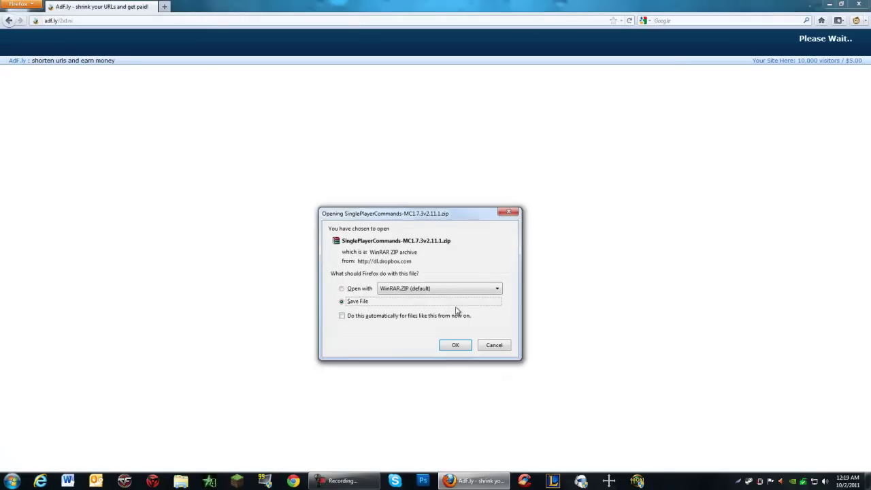
left_click(457, 344)
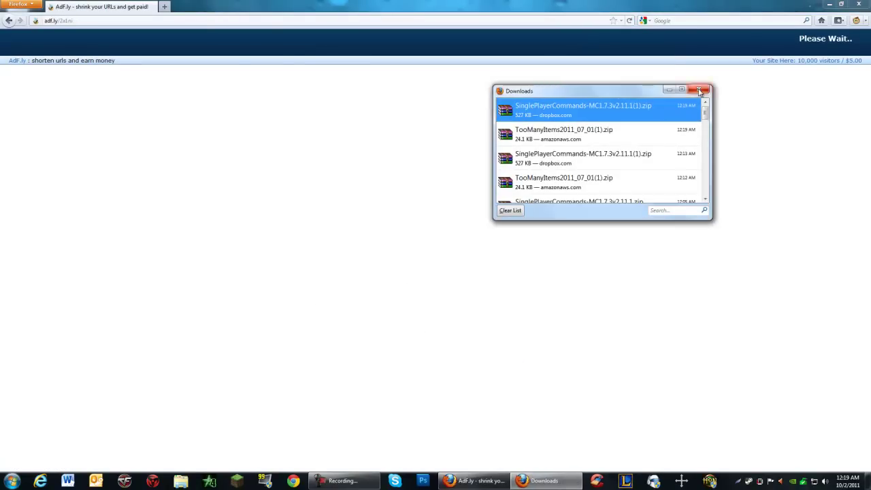
Delete the duplicate archive copies and arrange the two zips on the desktop.
key("super+d")
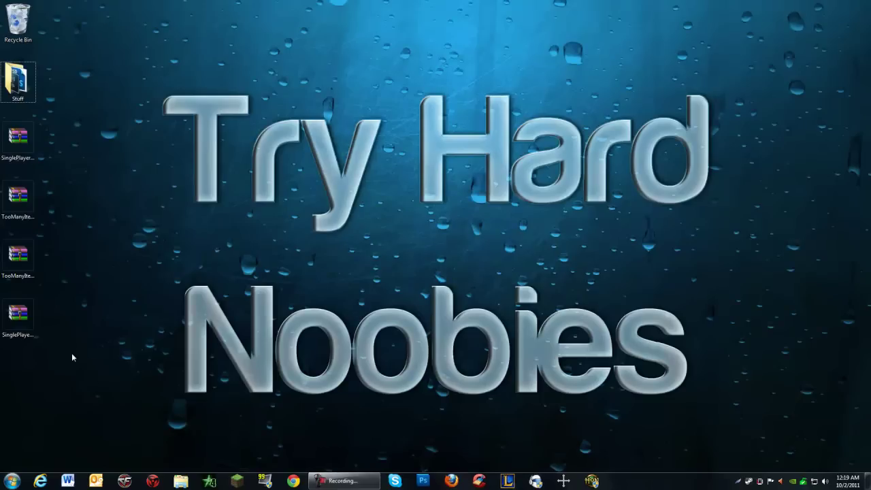
key("Delete")
key("Return")
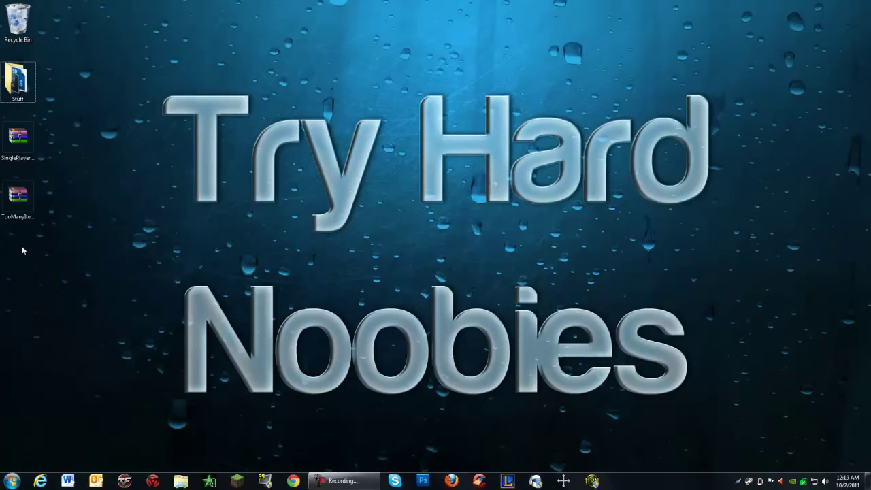
mouse_move(31, 206)
left_mouse_down()
mouse_move(7, 130)
mouse_move(167, 221)
mouse_move(100, 212)
left_mouse_up()
mouse_move(91, 255)
left_mouse_down()
mouse_move(34, 190)
mouse_move(150, 249)
mouse_move(136, 255)
mouse_move(9, 142)
mouse_move(11, 152)
left_mouse_up()
Extract both zips into their own folders and open TooManyItems2011_07_01 on the left.
right_click(49, 199)
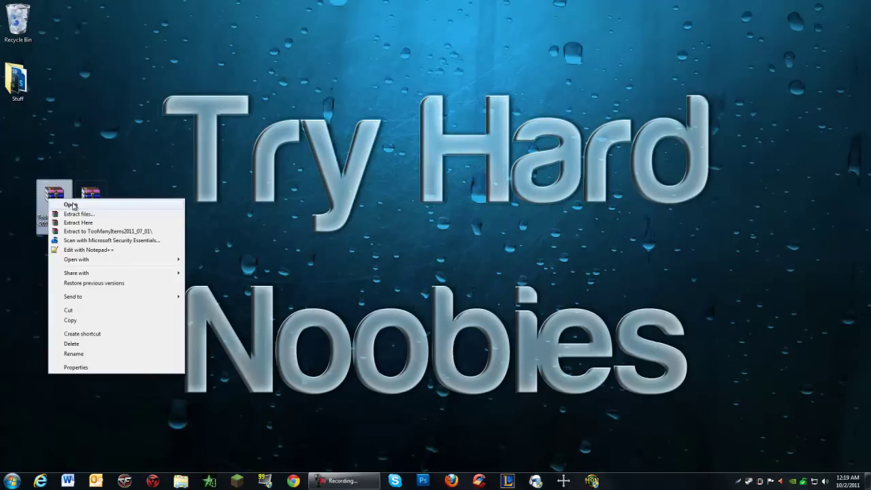
left_click(93, 231)
right_click(85, 197)
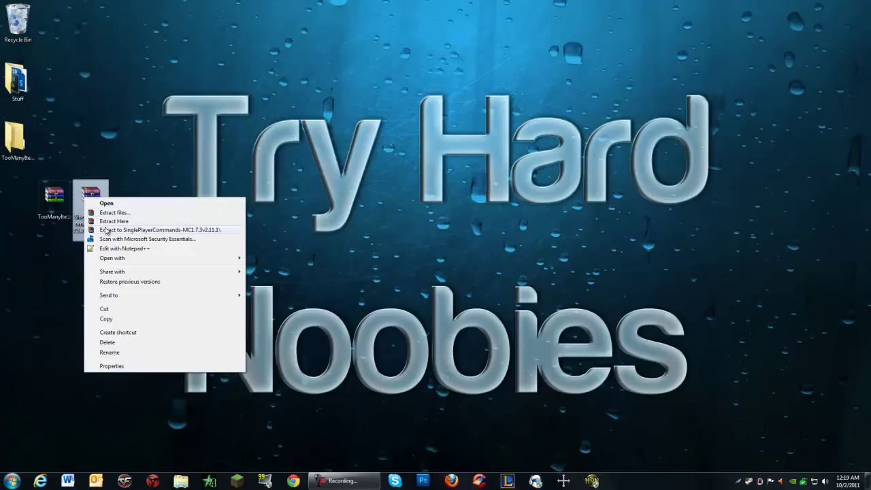
left_click(104, 230)
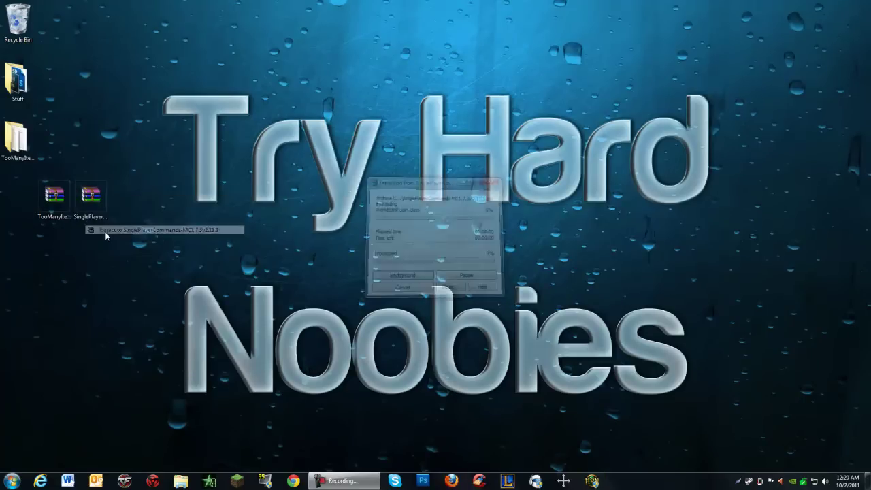
double_click(21, 150)
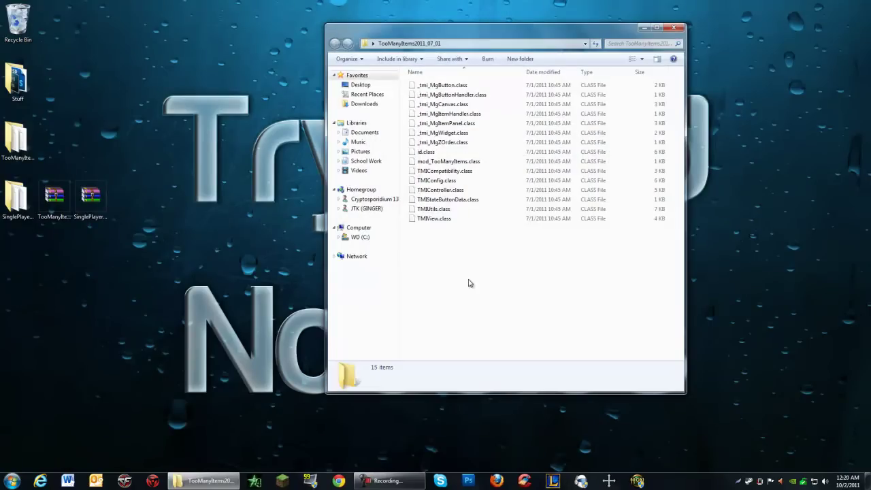
left_click_drag(458, 27, 210, 32)
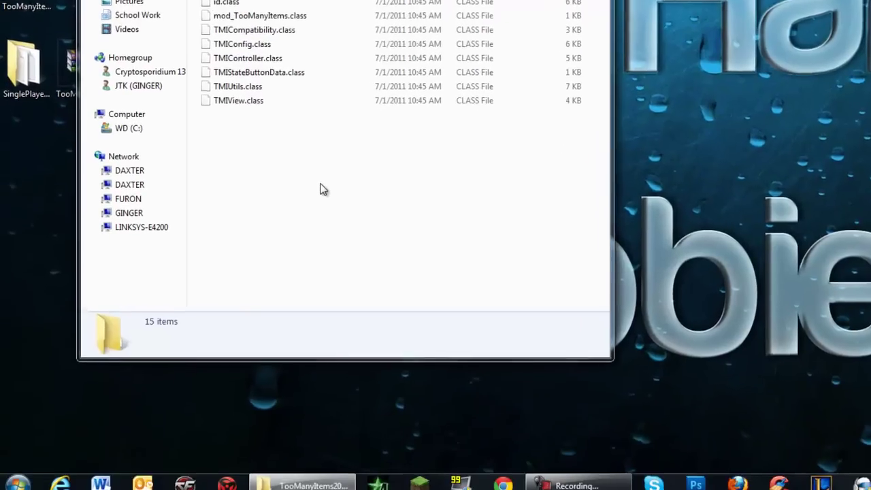
Run %appdata%, browse to .minecraft\bin, and bring up the options for minecraft.jar.
key("super+r")
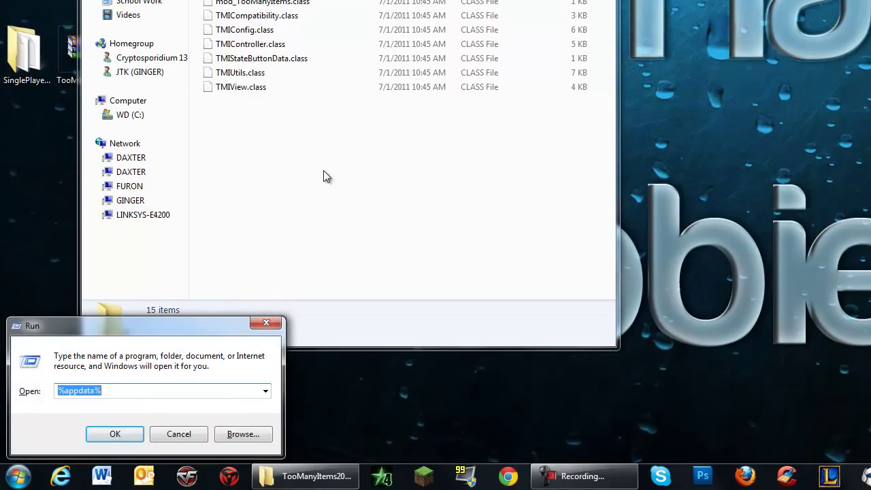
key("Return")
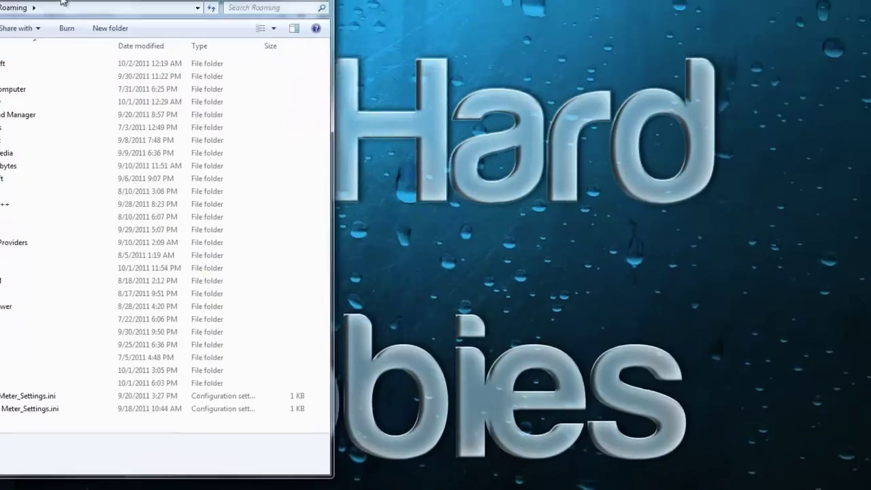
left_click_drag(61, 2, 530, 14)
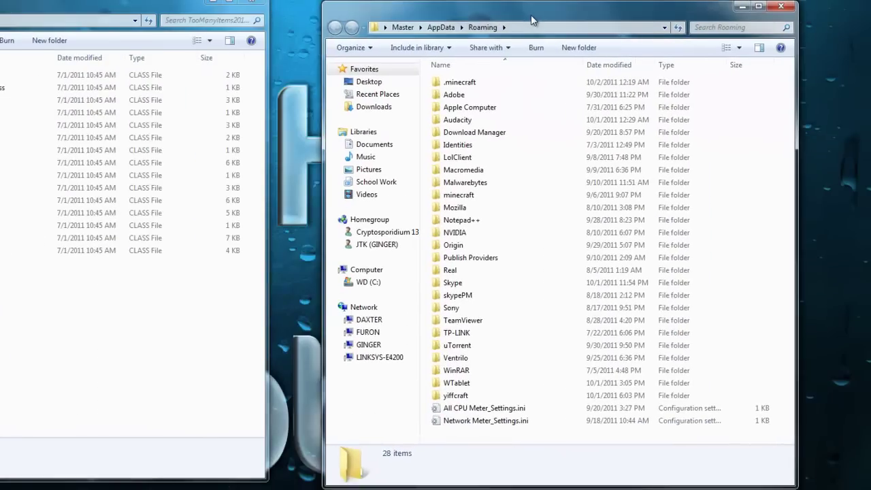
double_click(489, 82)
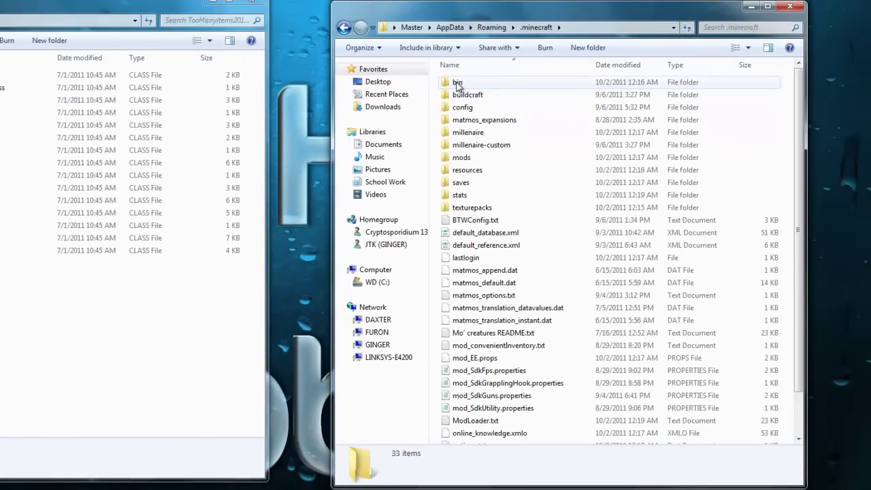
double_click(460, 83)
right_click(472, 147)
Open minecraft.jar in WinRAR, add all 15 TooManyItems class files, and move the folder window aside.
mouse_move(578, 191)
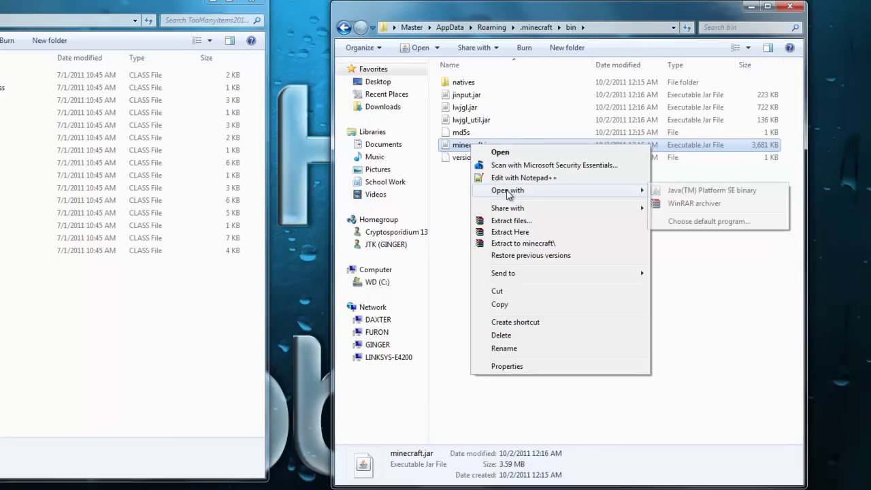
left_click(662, 205)
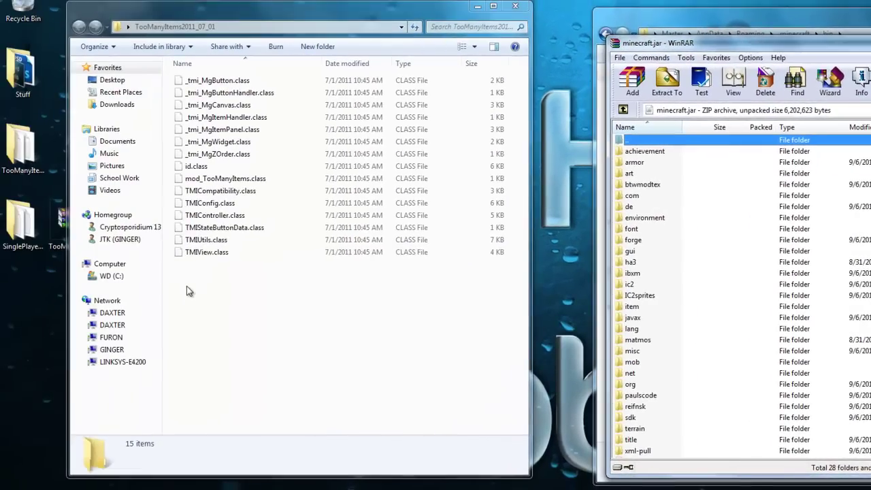
mouse_move(186, 285)
left_mouse_down()
mouse_move(248, 98)
mouse_move(272, 70)
mouse_move(768, 343)
left_mouse_up()
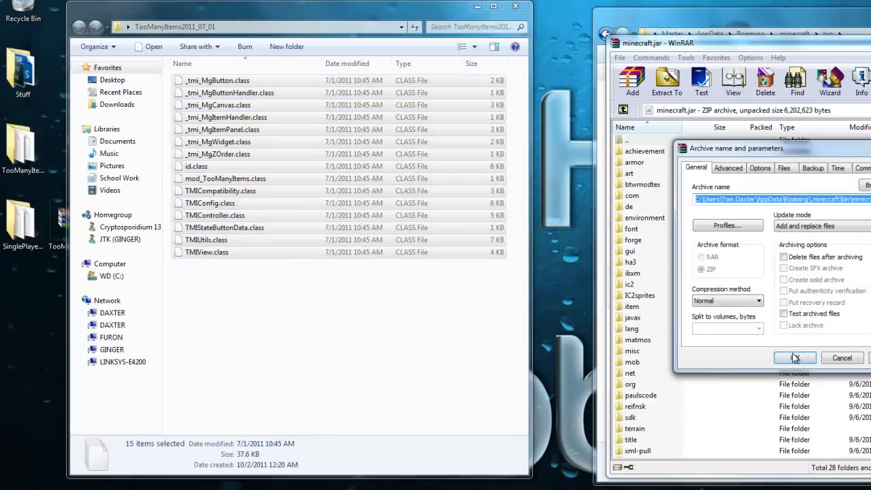
left_click(793, 358)
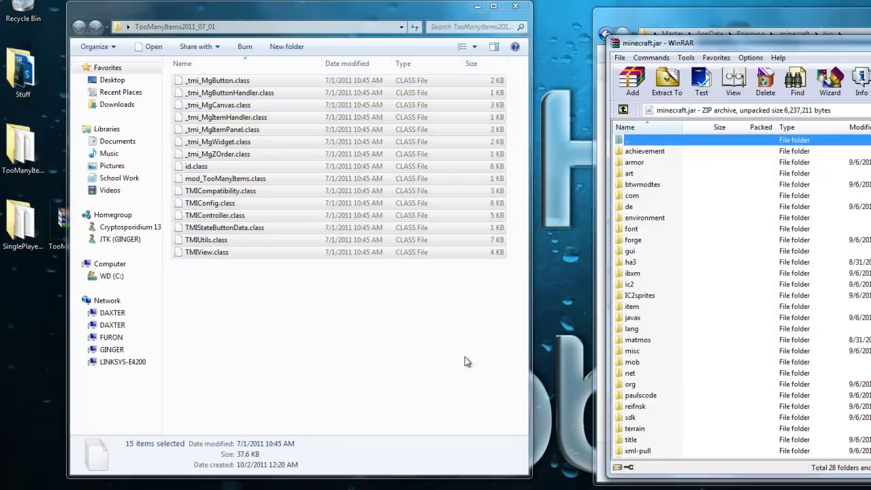
left_click(383, 340)
mouse_move(407, 18)
left_mouse_down()
mouse_move(398, 30)
mouse_move(407, 29)
left_mouse_up()
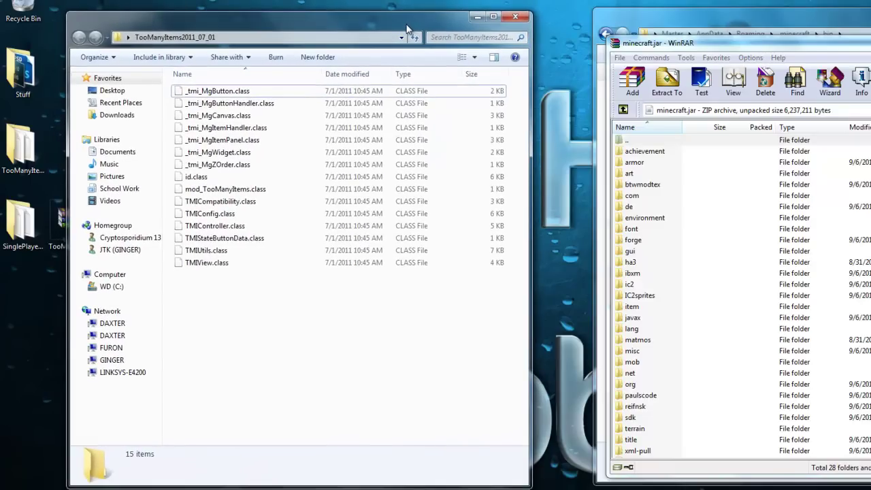
left_click_drag(407, 28, 408, 26)
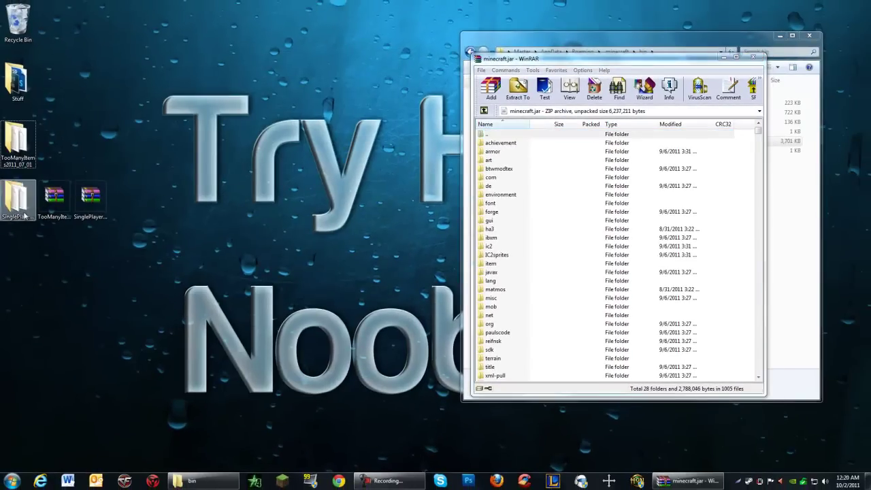
In the SinglePlayerCommands folder, delete readme.txt and move WorldEdit.jar to the desktop.
double_click(17, 202)
left_click_drag(342, 47, 344, 19)
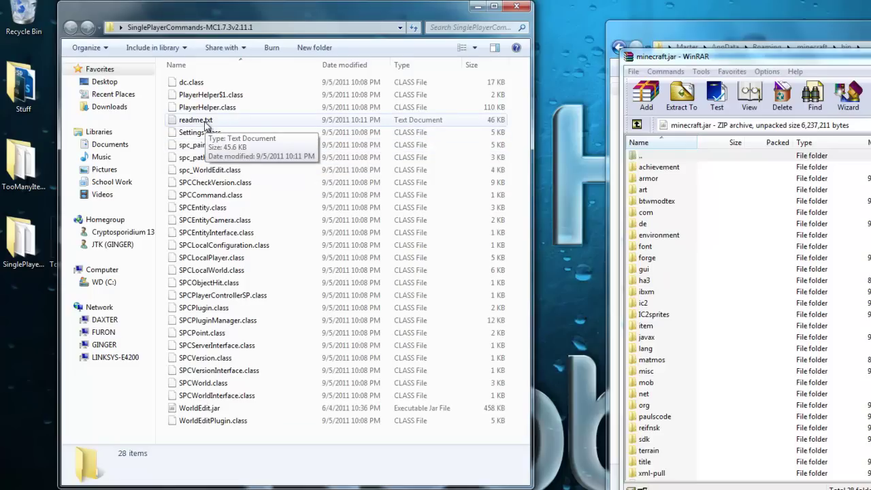
left_click(204, 123)
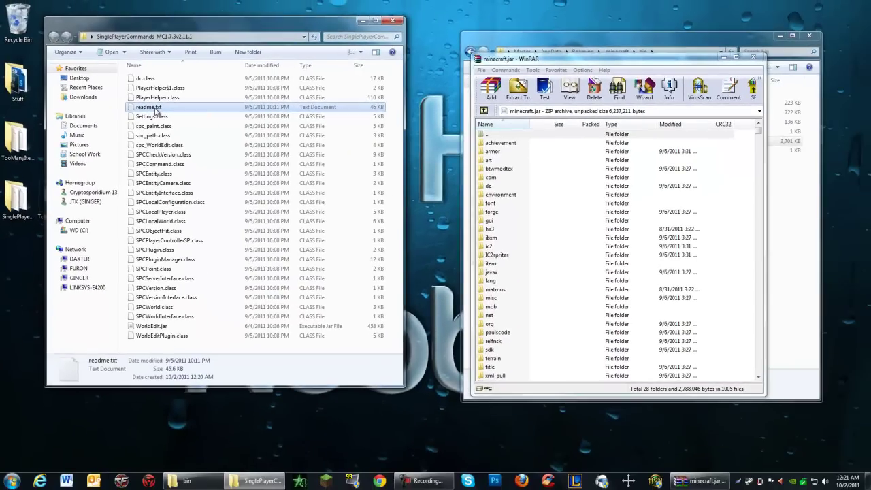
key("Delete")
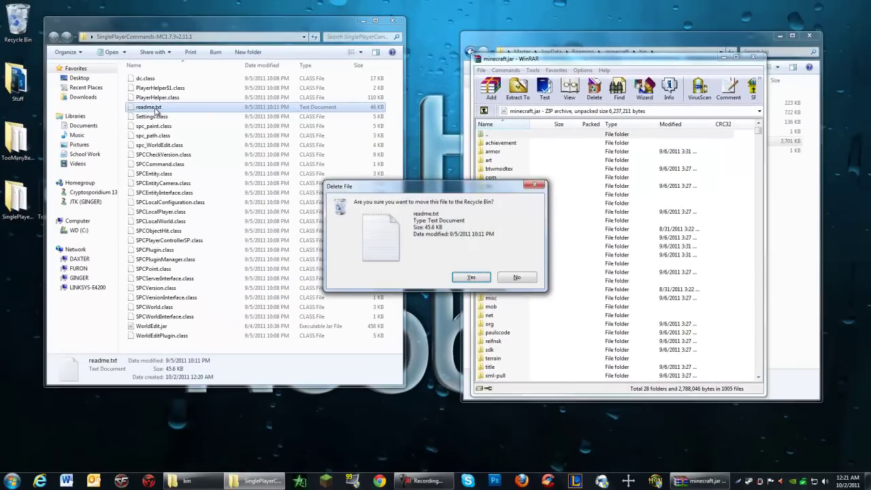
key("Return")
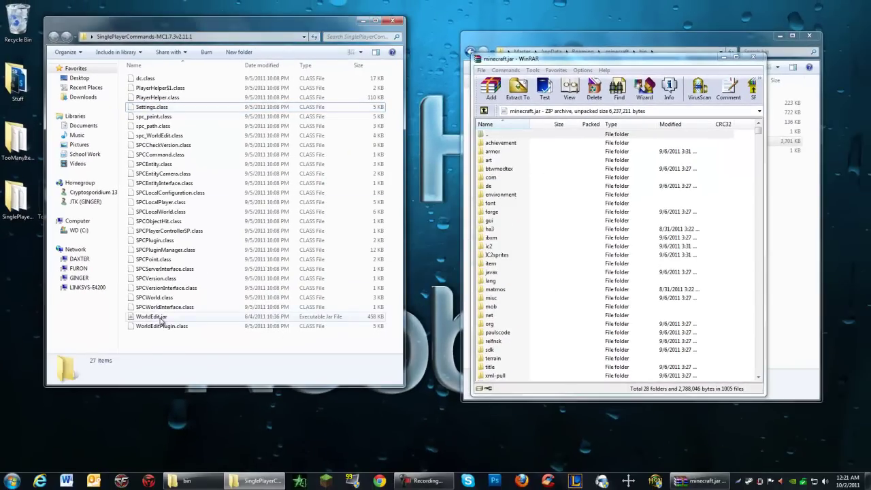
left_click_drag(161, 319, 16, 308)
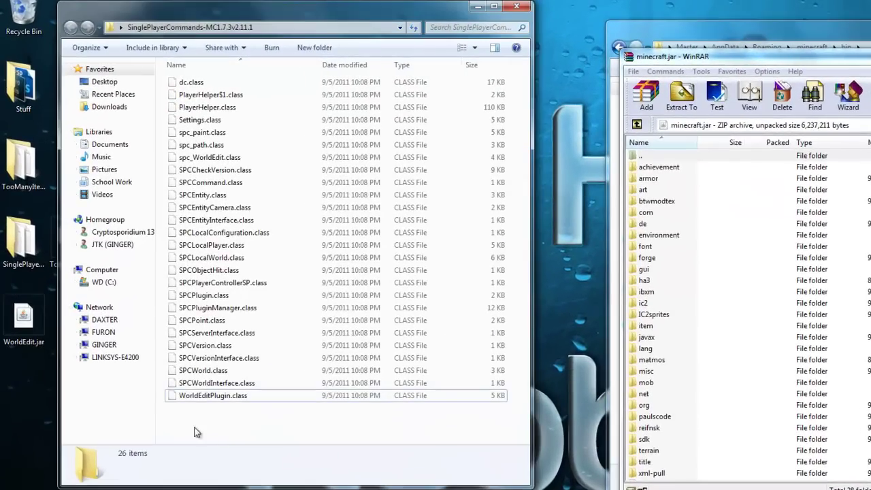
Add the remaining 26 SinglePlayerCommands files into minecraft.jar.
left_click_drag(133, 344, 145, 331)
mouse_move(182, 400)
left_mouse_down()
mouse_move(292, 74)
mouse_move(272, 75)
mouse_move(704, 330)
mouse_move(650, 310)
mouse_move(646, 320)
mouse_move(667, 337)
left_mouse_up()
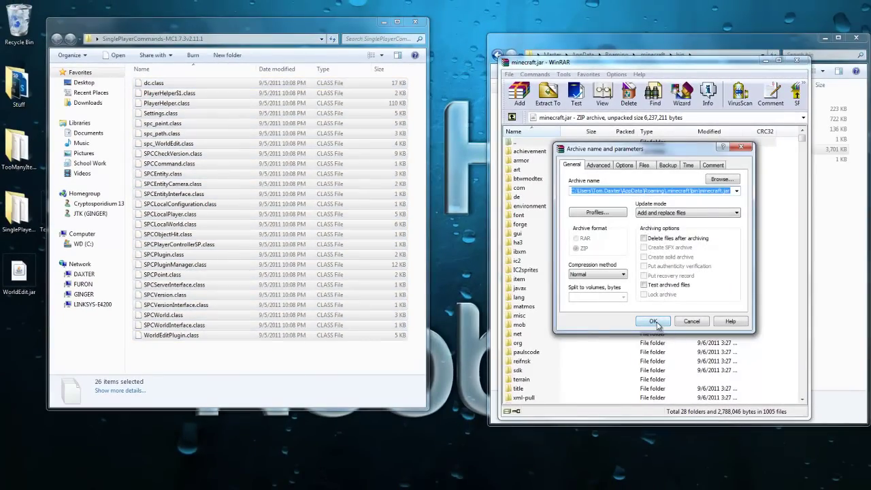
left_click(654, 322)
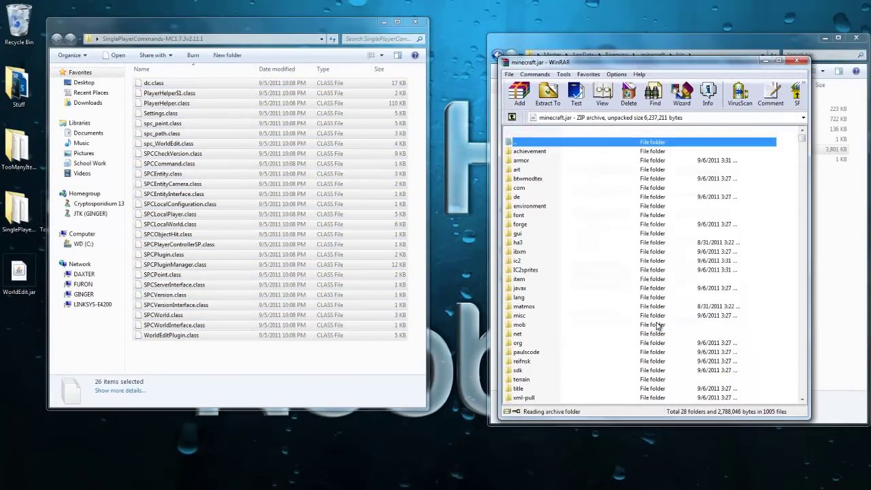
left_click(326, 370)
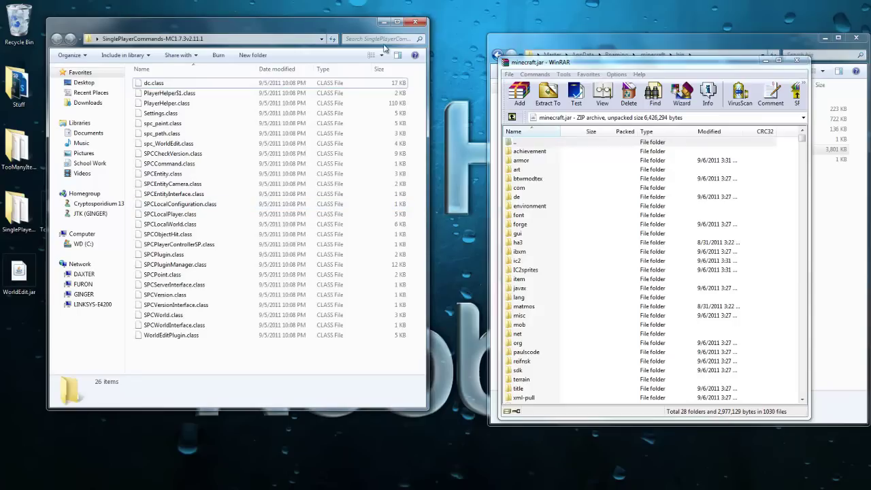
Close the SinglePlayerCommands folder and WinRAR, then move WorldEdit.jar into the .minecraft bin folder.
left_click(416, 21)
left_click(795, 61)
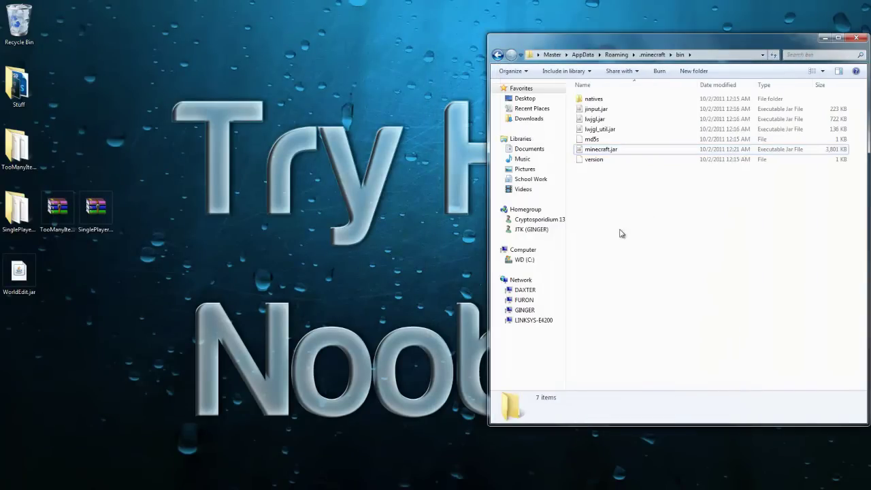
mouse_move(19, 272)
left_mouse_down()
mouse_move(116, 292)
mouse_move(624, 233)
mouse_move(638, 209)
mouse_move(650, 213)
left_mouse_up()
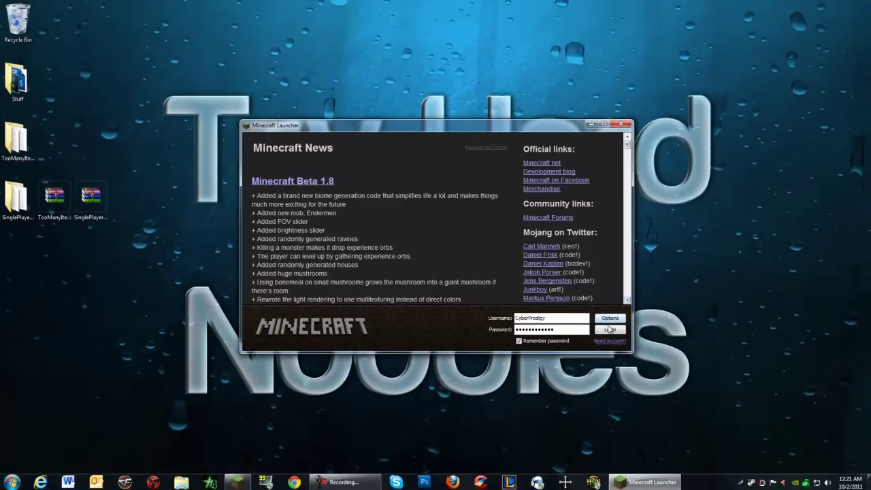
Log in and start playing Test World in single player.
left_click(609, 329)
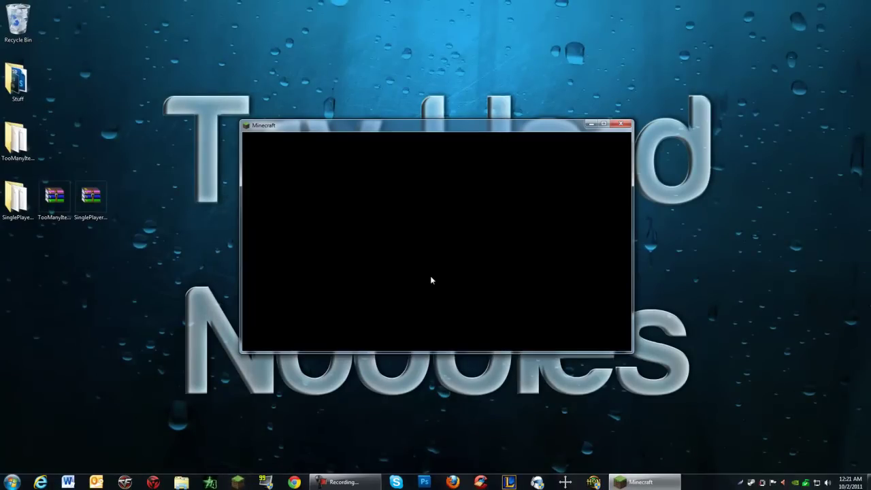
left_click(414, 245)
left_click(398, 231)
left_click(392, 310)
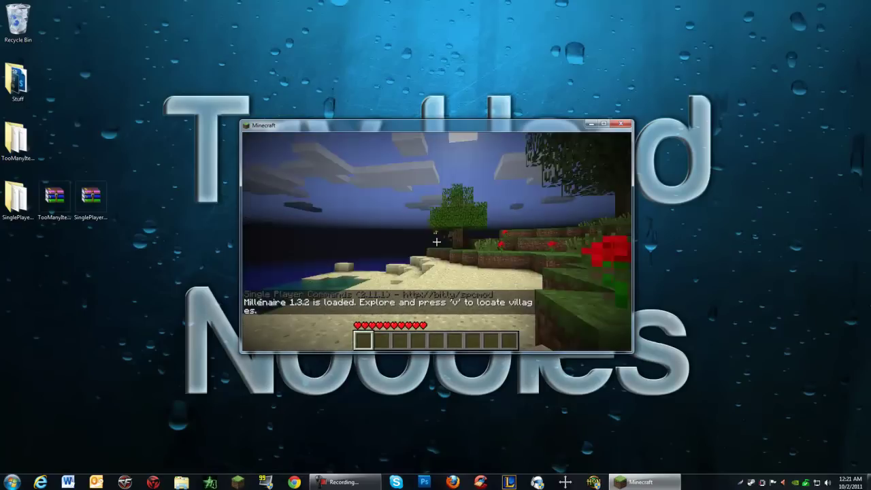
Walk up the beach toward the trees and house, then open chat.
key("w")
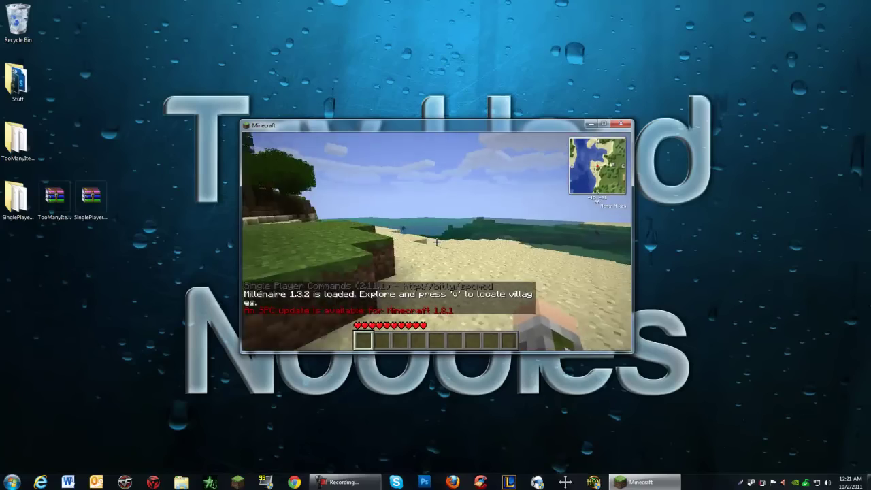
key("w")
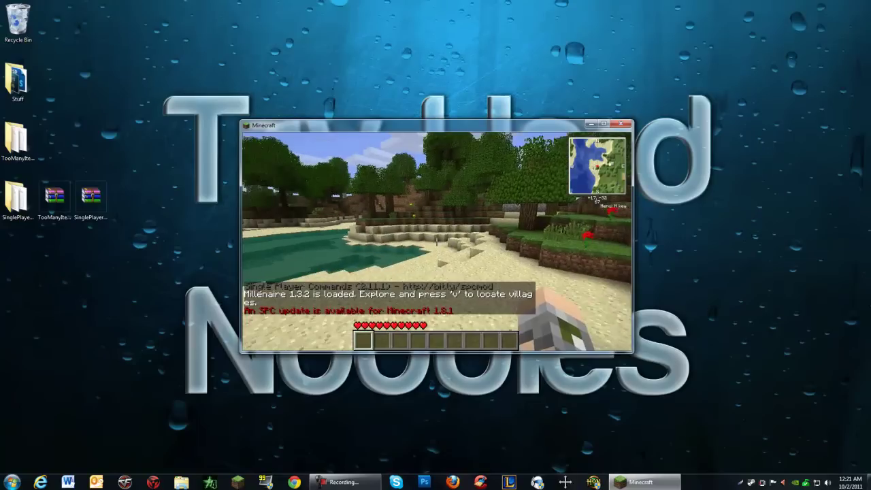
key("w")
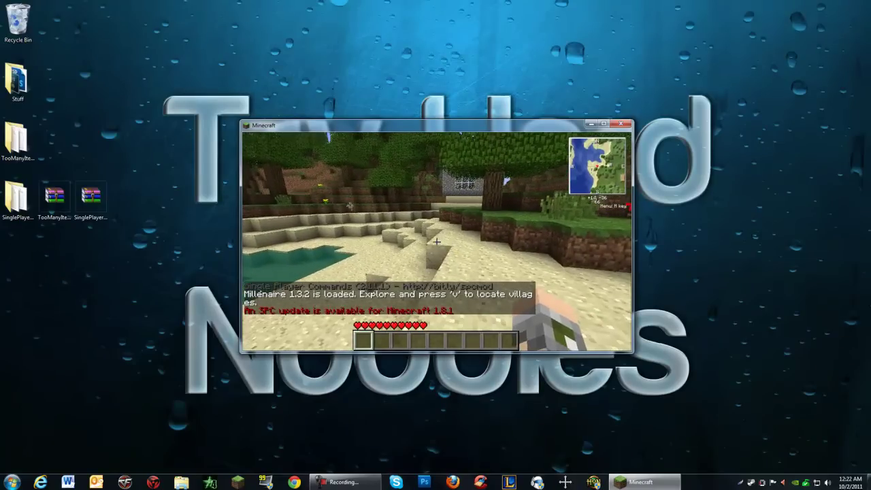
key("t")
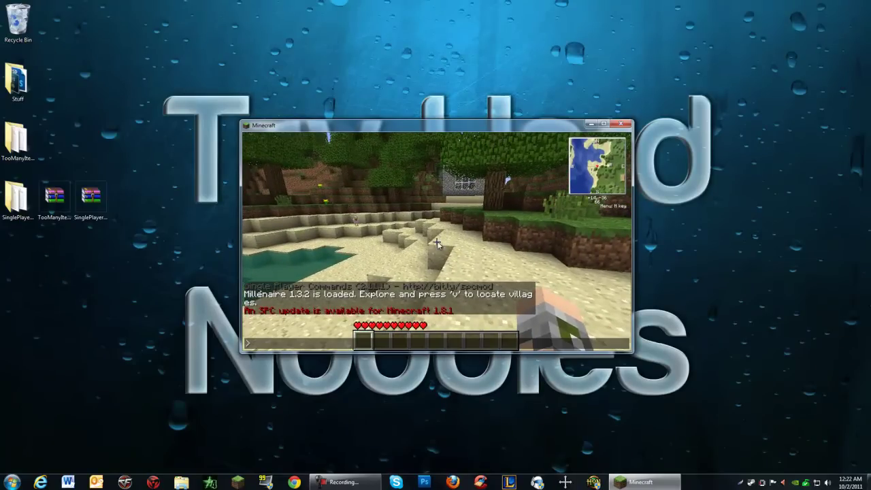
type("//wand")
Get the WorldEdit wand with //wand and mark both corners of the region.
key("Return")
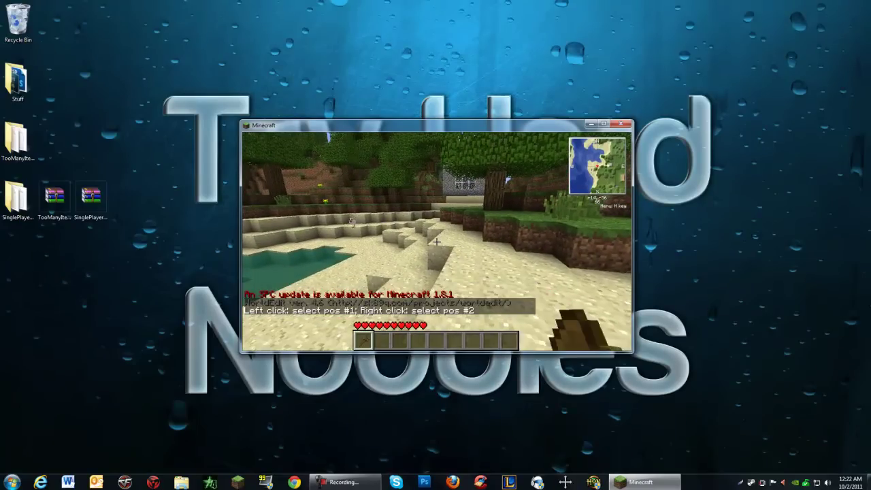
left_click(436, 241)
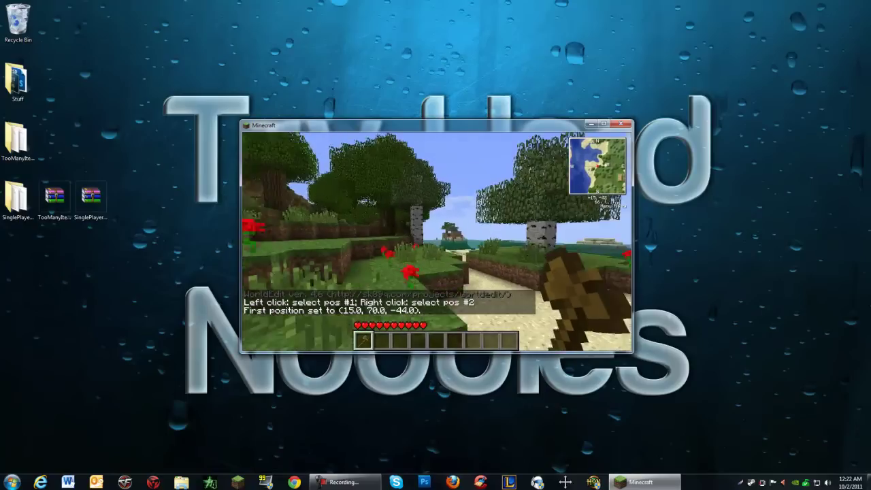
right_click(436, 241)
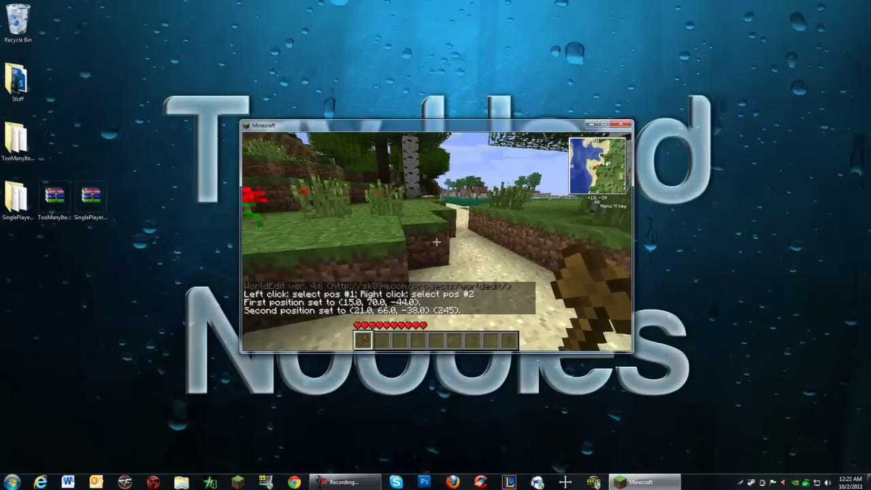
Fill the 245-block region with TNT using //set 46, then reopen chat.
key("t")
type("//set 4")
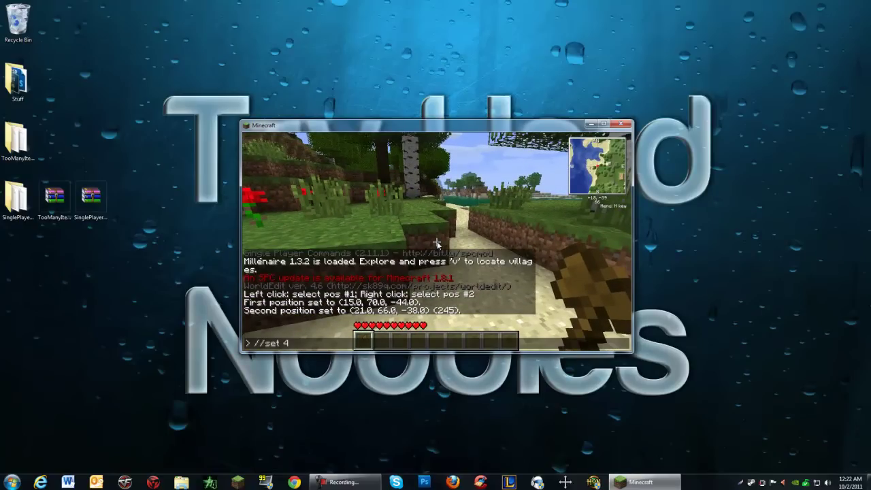
type("6")
key("Return")
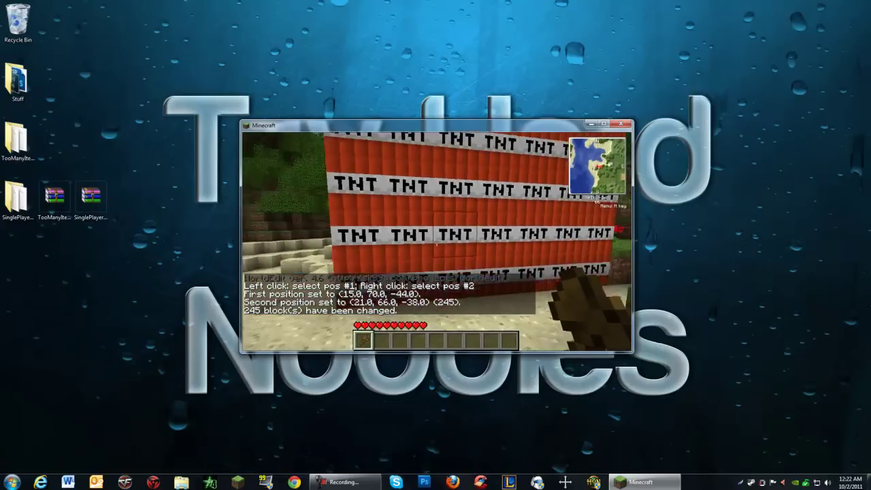
key("t")
type("/i lever")
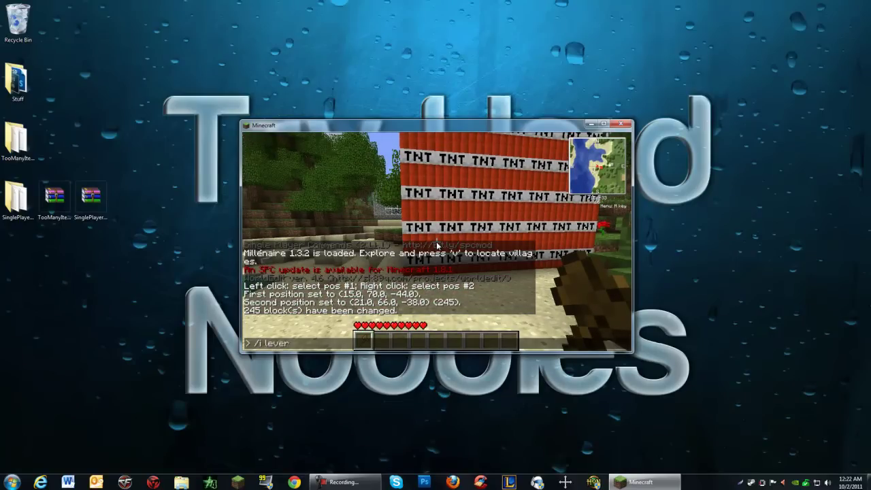
Get a stack of levers, place one on the sand by the TNT wall, and enable flying.
key("Return")
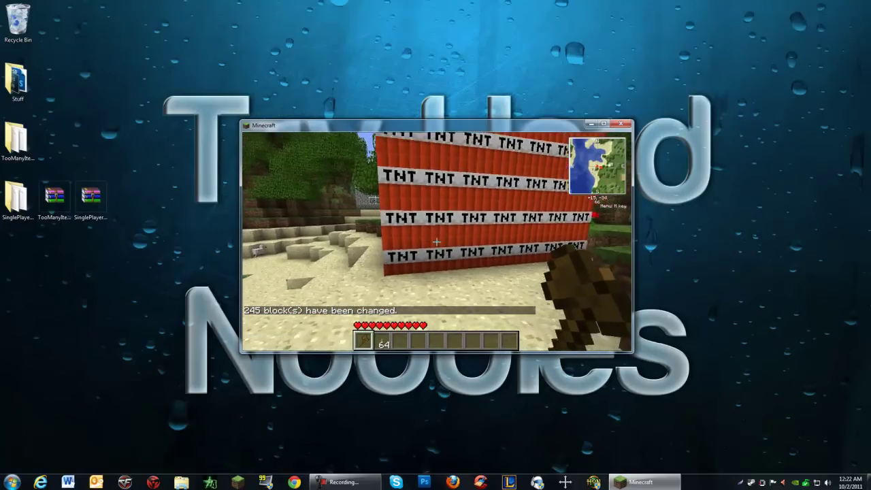
right_click(436, 241)
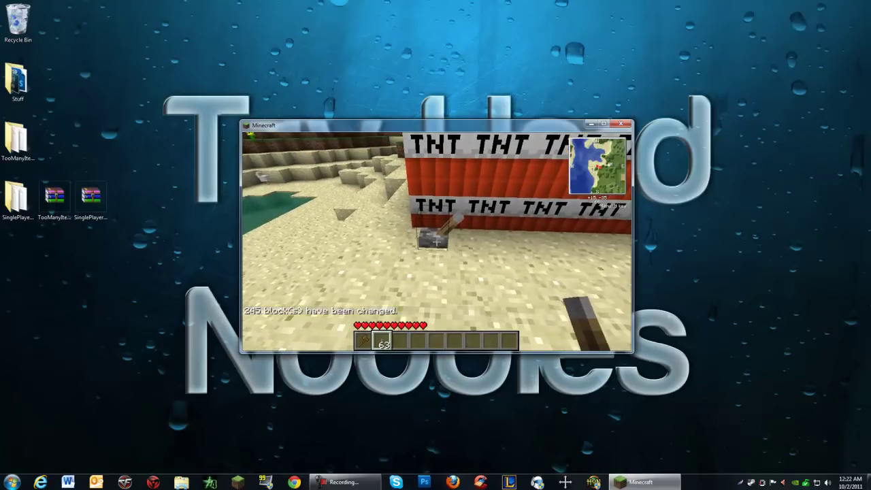
key("t")
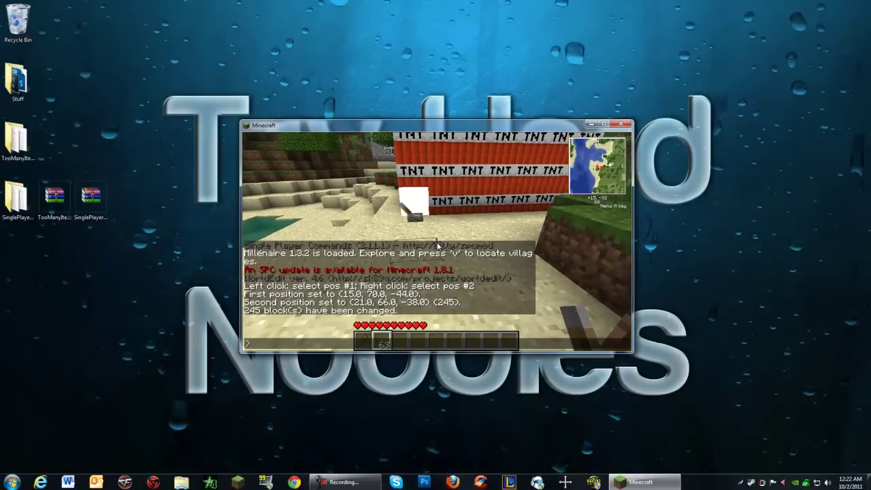
type("fly")
key("Return")
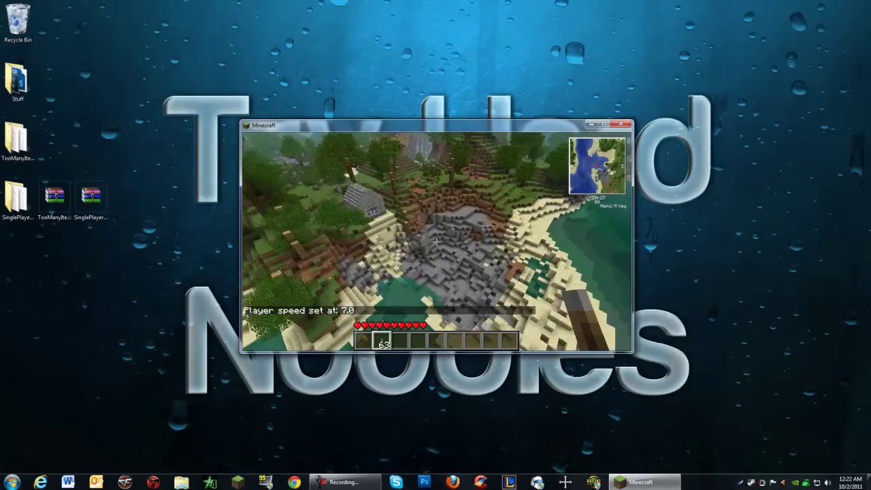
Fly over the houses and grassy hills, then turn flying off with the fly command.
key("w")
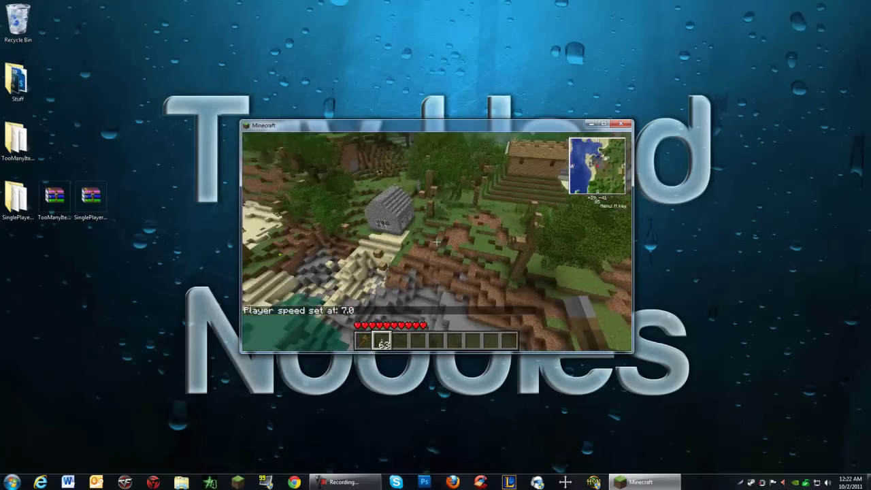
key("w")
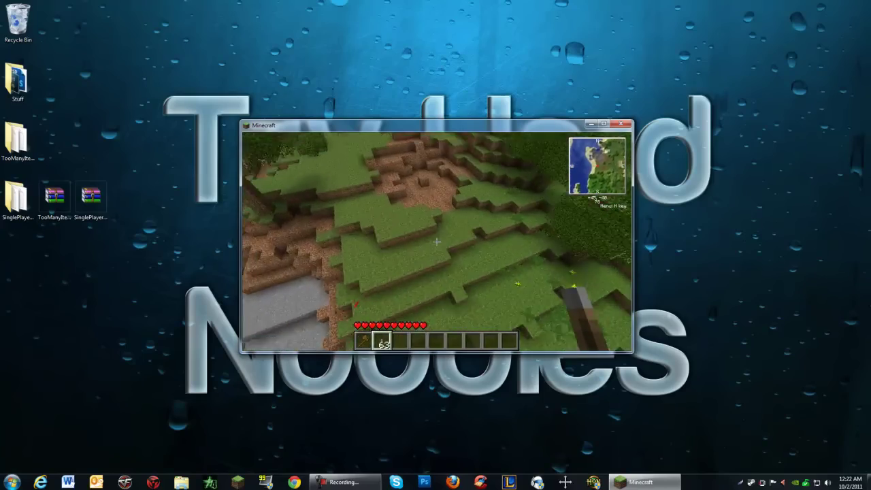
key("w")
type("t")
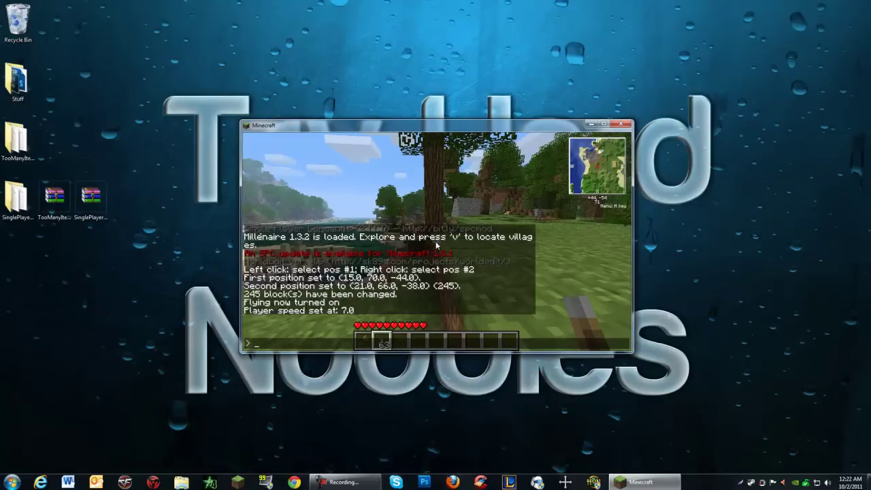
type("y")
key("Return")
Reset player speed to 1.0 with setspeed 0 and bring up the TooManyItems inventory.
key("t")
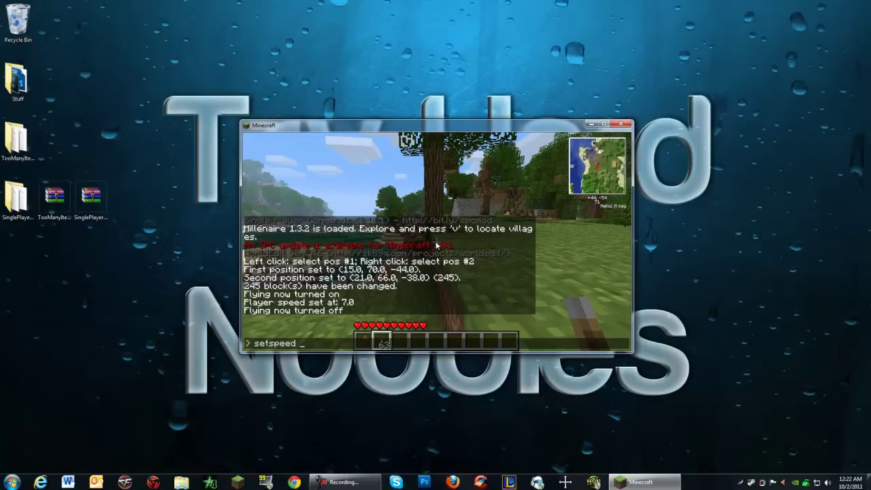
key("Return")
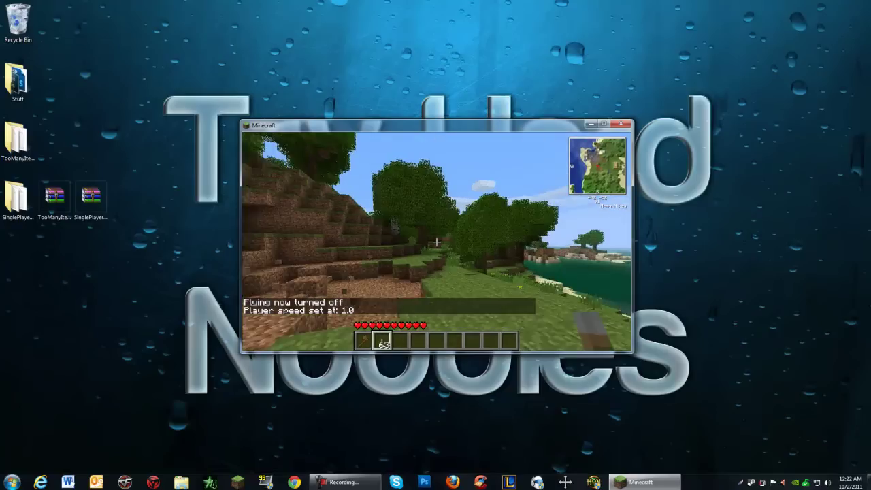
key("e")
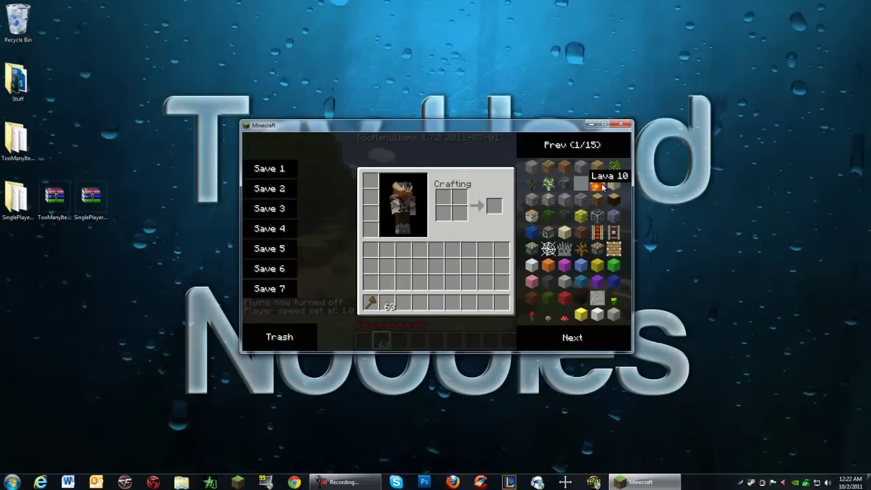
Take stacks of light gray wool, cobweb and five other items from the TooManyItems panel.
left_click(564, 280, "shift")
left_click(548, 248)
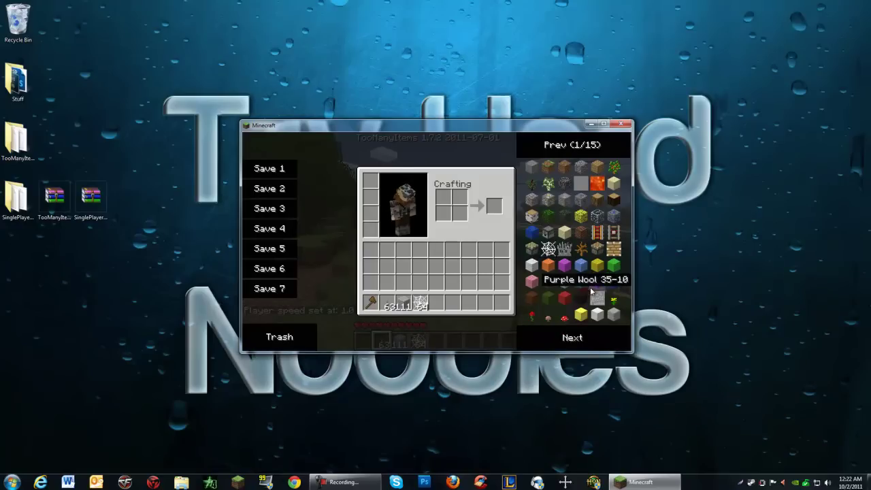
left_click(548, 281, "shift")
left_click(564, 297, "shift")
left_click(531, 281, "shift")
left_click(547, 265, "shift")
left_click(561, 250, "shift")
key("e")
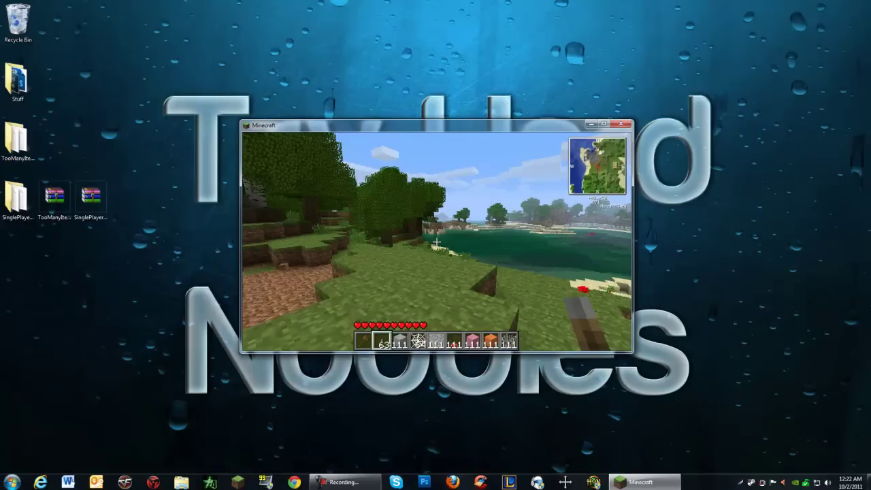
Place five cobwebs and two light gray blocks on the grass, then walk around to view them.
key("4")
right_click(436, 239)
right_click(436, 240)
right_click(436, 239)
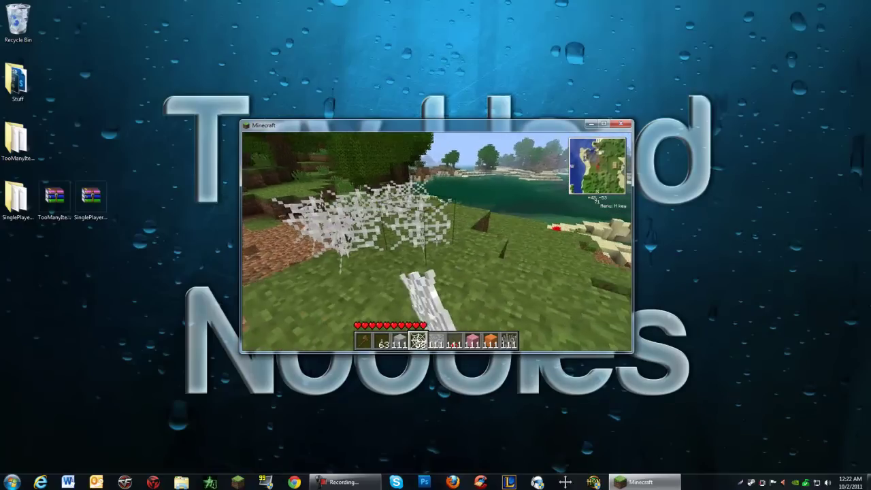
right_click(436, 239)
right_click(436, 239)
key("3")
right_click(436, 239)
right_click(436, 239)
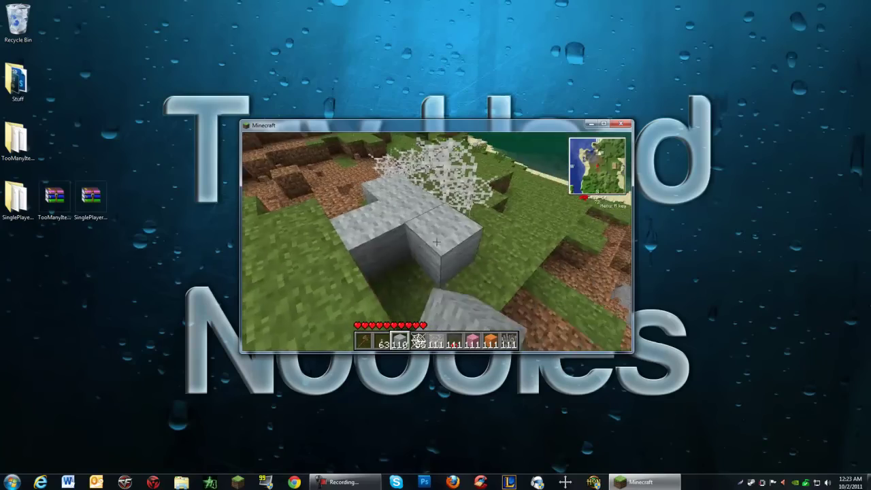
key("s")
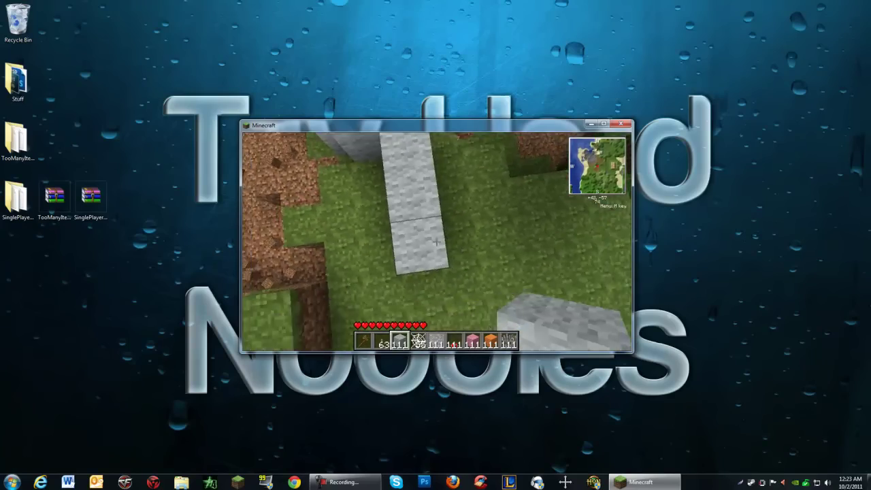